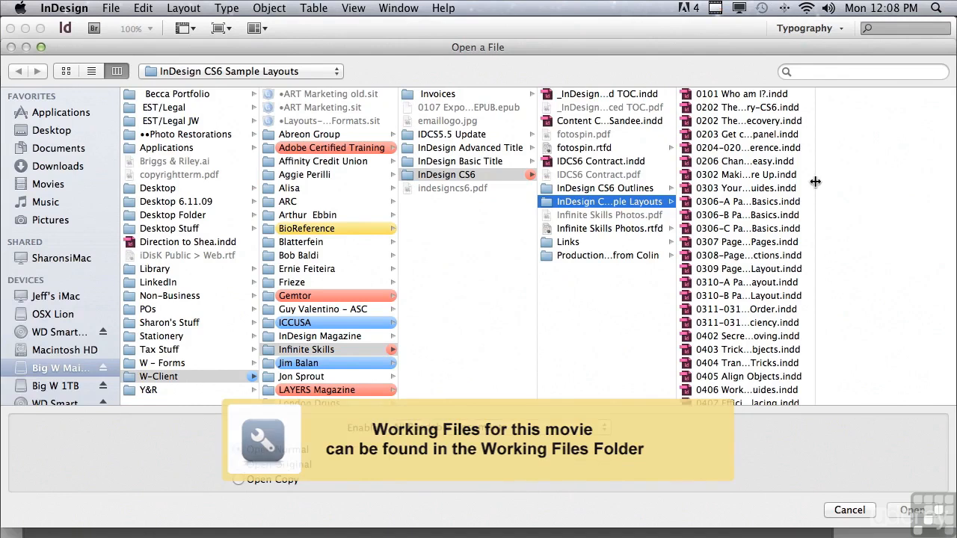
- Open the document 0710 Tab Tips, Part 2.indd from the InDesign CS6 Sample Layouts folder
{"action": "left_click_drag", "start_coordinate": [816, 188], "coordinate": [799, 342]}
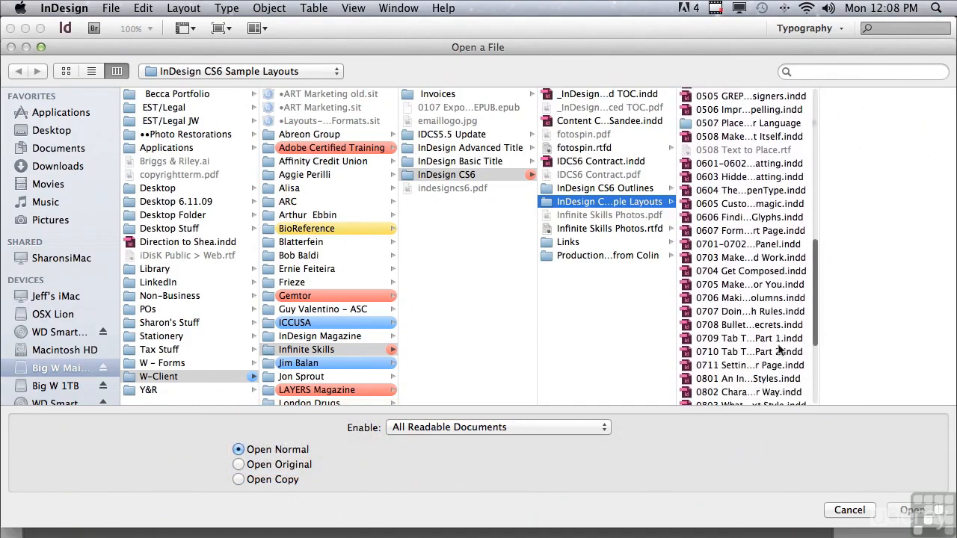
{"action": "left_click", "coordinate": [762, 353]}
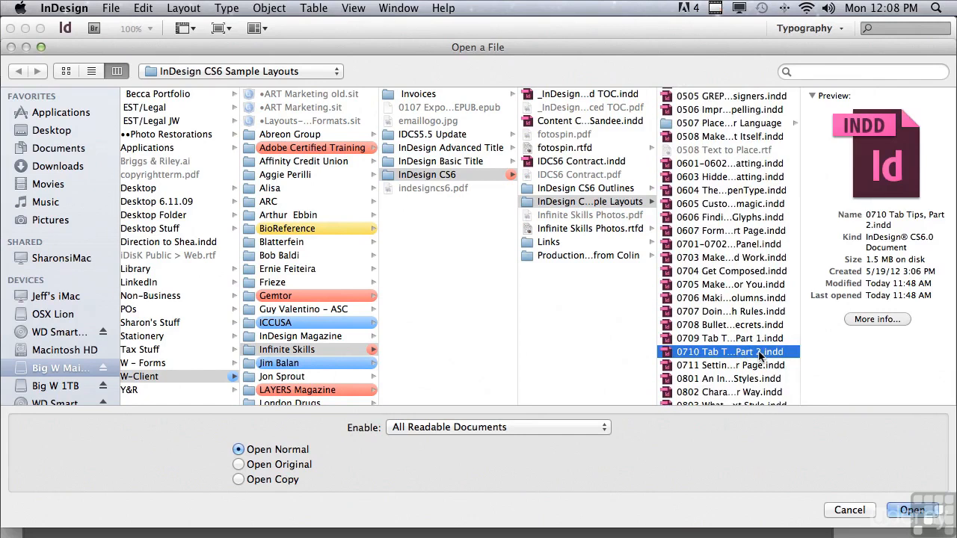
{"action": "left_click", "coordinate": [910, 512]}
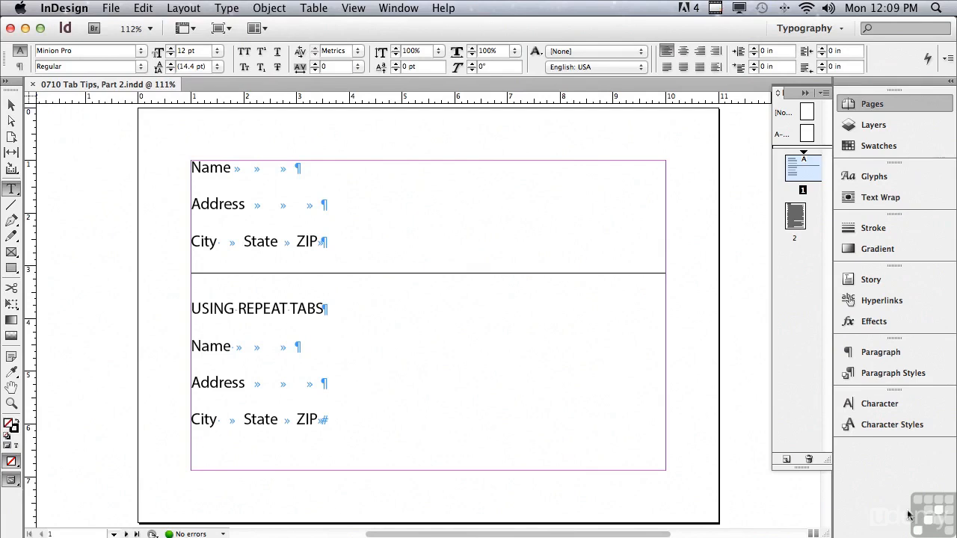
- Insert five underscores after "Name" and three after "Address" in the upper form
{"action": "left_click", "coordinate": [233, 169]}
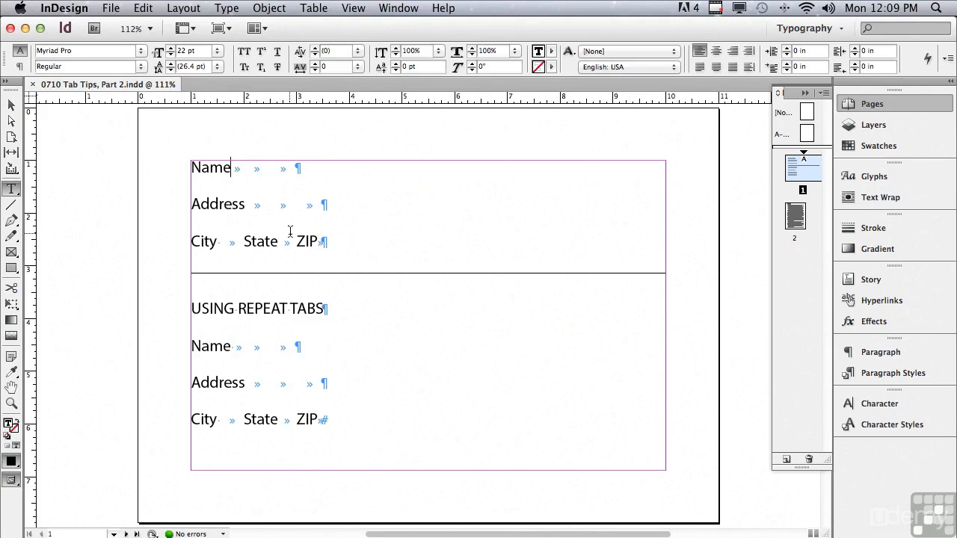
{"action": "type", "text": "_____"}
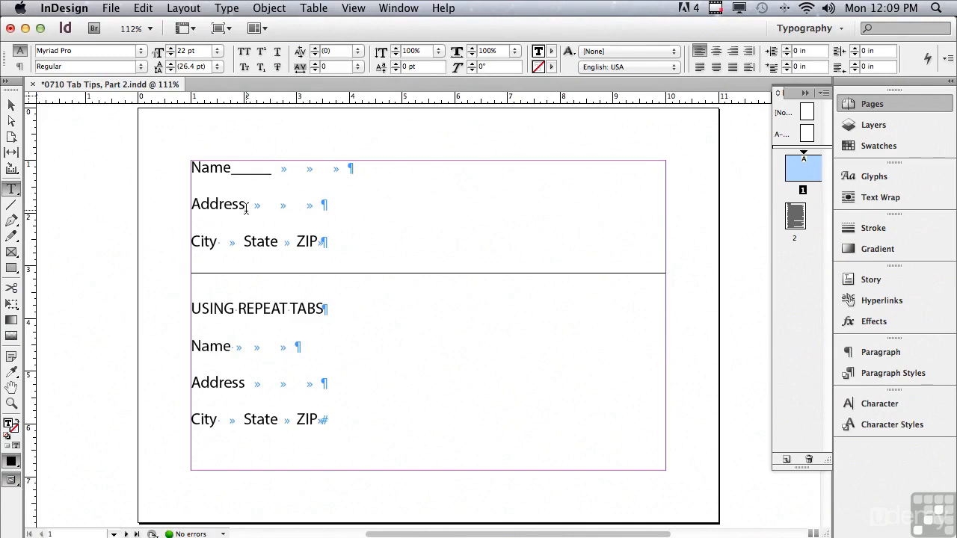
{"action": "type", "text": "___"}
- Place a vertical ruler guide at about 2.5 in, at the end of the Name line's underscores
{"action": "left_click", "coordinate": [11, 403]}
{"action": "left_click_drag", "start_coordinate": [185, 151], "coordinate": [671, 291]}
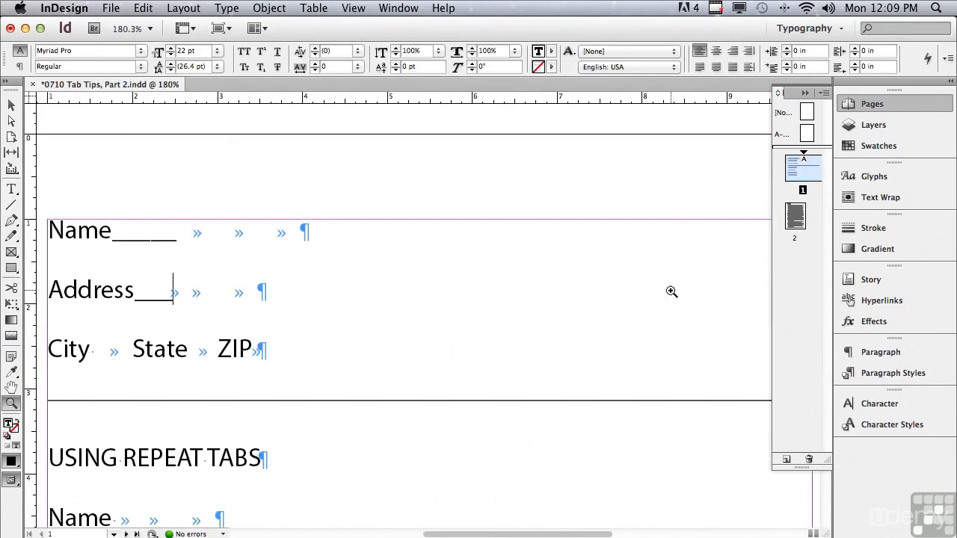
{"action": "left_click_drag", "start_coordinate": [30, 191], "coordinate": [177, 210]}
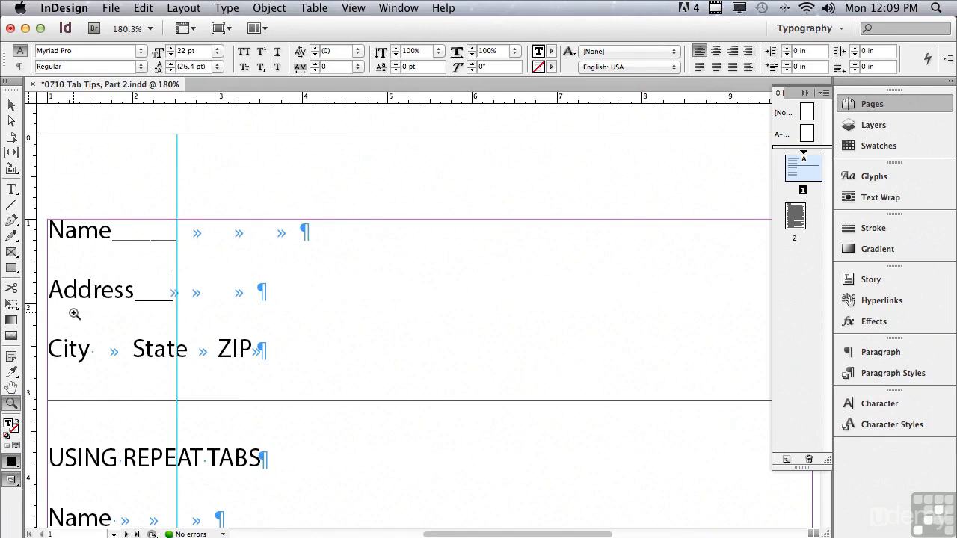
- Delete the underscores after "Name" and "Address" in the upper form
{"action": "left_click", "coordinate": [11, 188]}
{"action": "left_click_drag", "start_coordinate": [173, 240], "coordinate": [113, 241]}
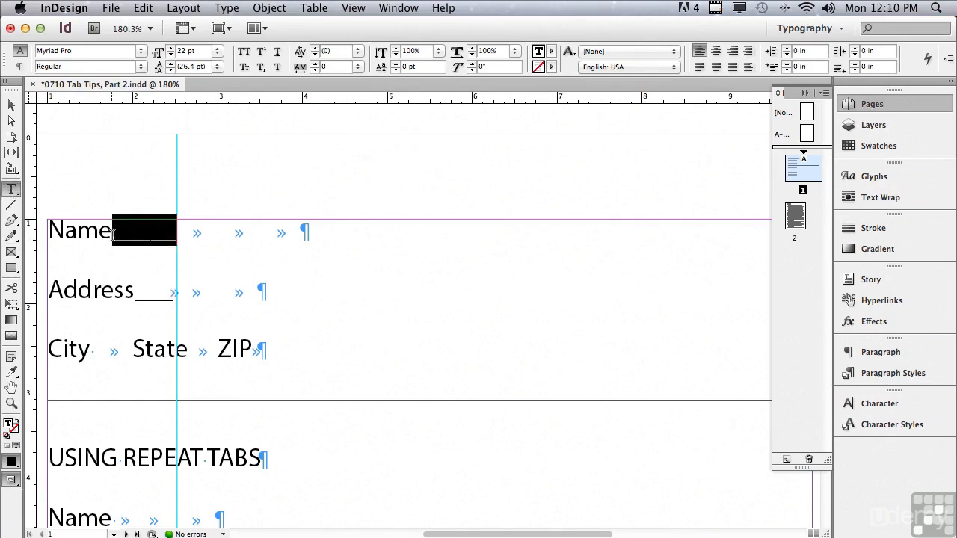
{"action": "key", "text": "BackSpace"}
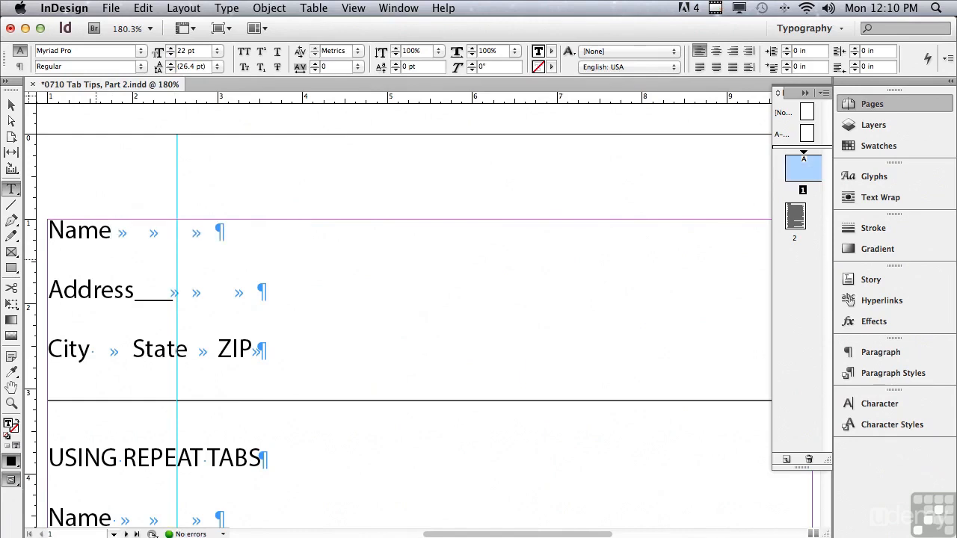
{"action": "left_click", "coordinate": [170, 295]}
{"action": "left_click_drag", "start_coordinate": [171, 294], "coordinate": [134, 294]}
{"action": "key", "text": "BackSpace"}
- Show the tab ruler for the upper form's Name, Address and City lines and collapse the pages list
{"action": "left_click_drag", "start_coordinate": [48, 230], "coordinate": [275, 321]}
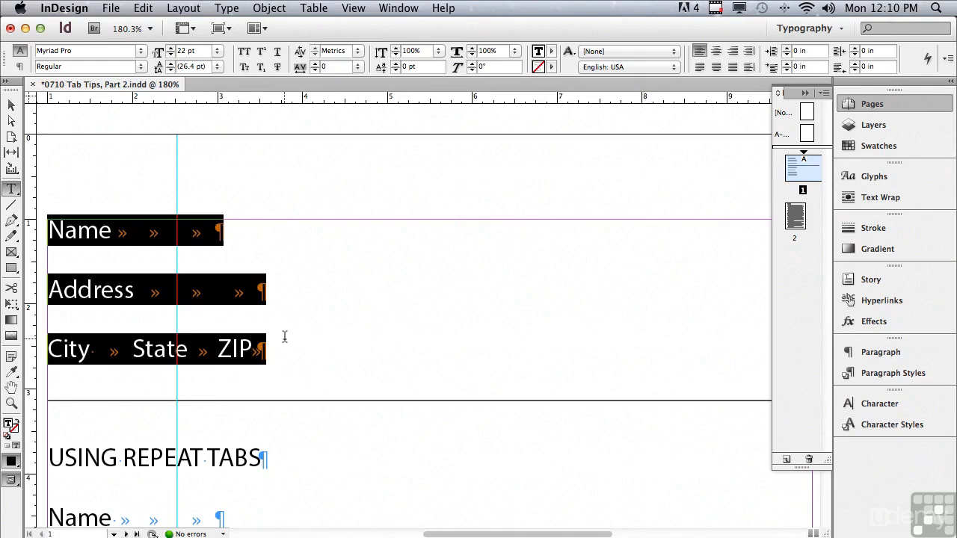
{"action": "left_click", "coordinate": [229, 8]}
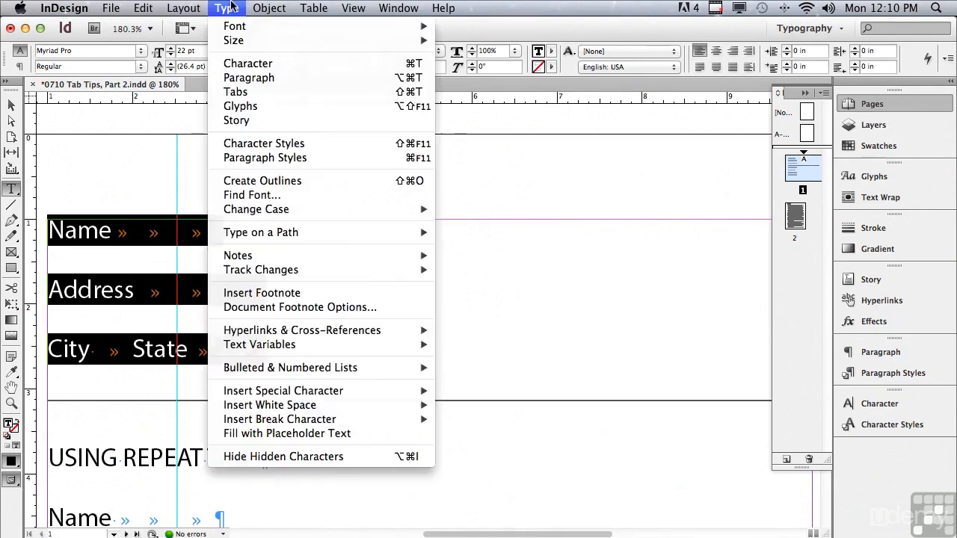
{"action": "left_click", "coordinate": [247, 92]}
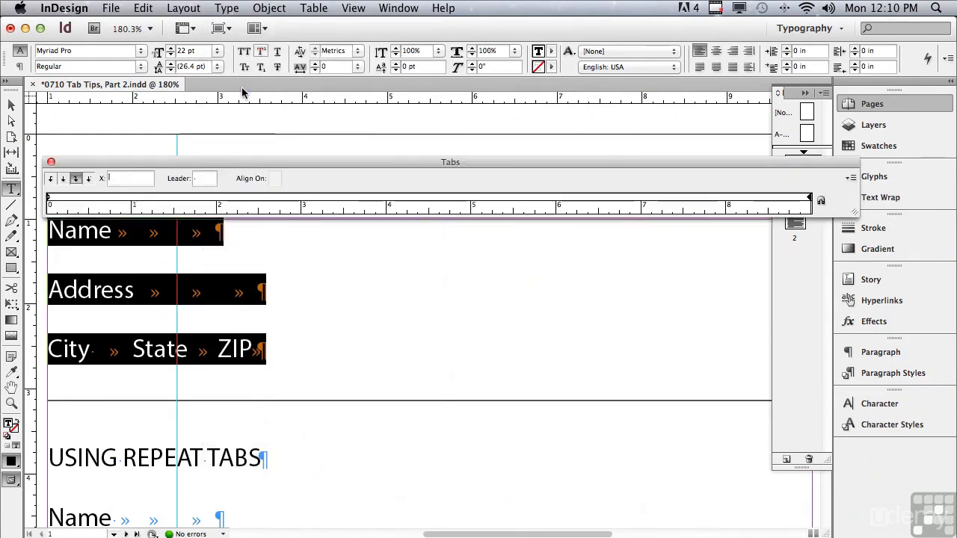
{"action": "left_click", "coordinate": [805, 94]}
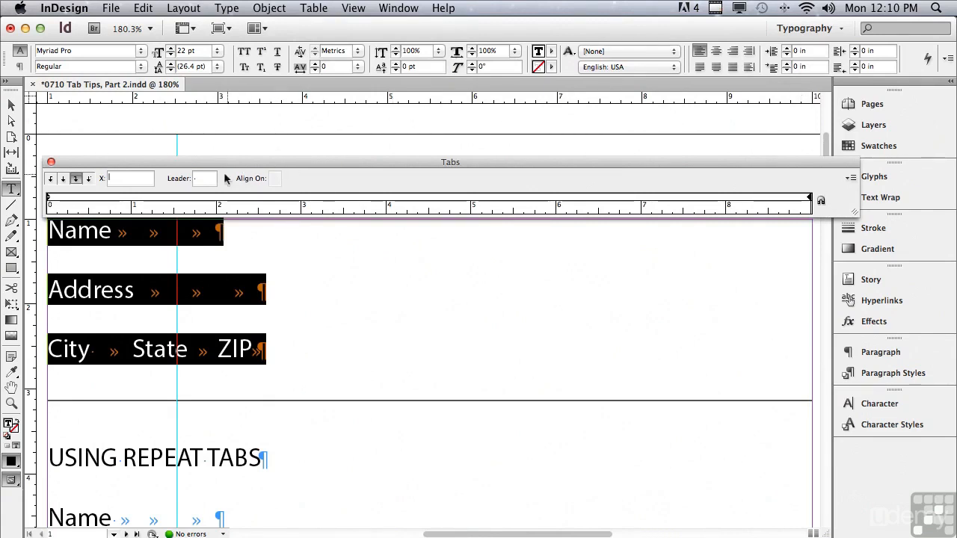
- Add a right-justified tab stop at 2.4861 in with an underscore leader to the three upper form lines
{"action": "left_click", "coordinate": [200, 178]}
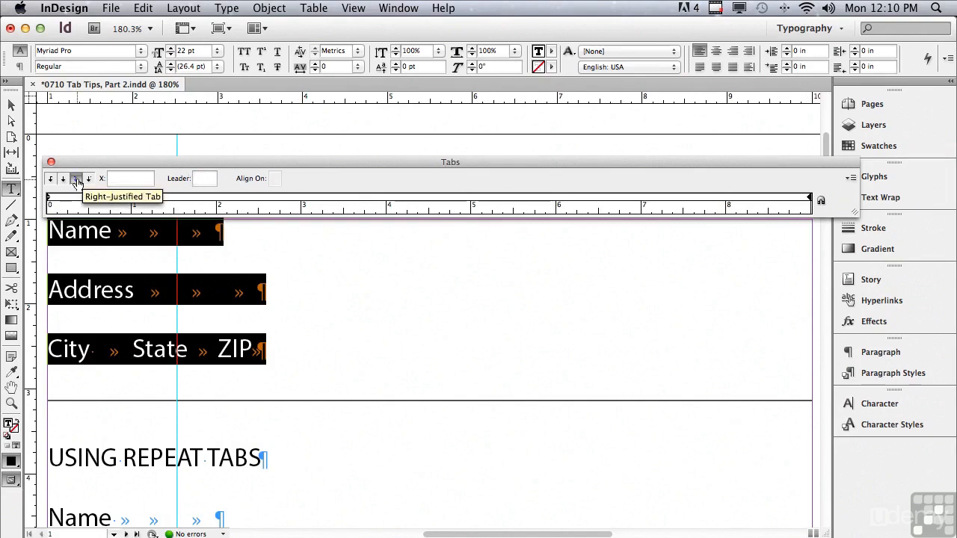
{"action": "left_click", "coordinate": [259, 199]}
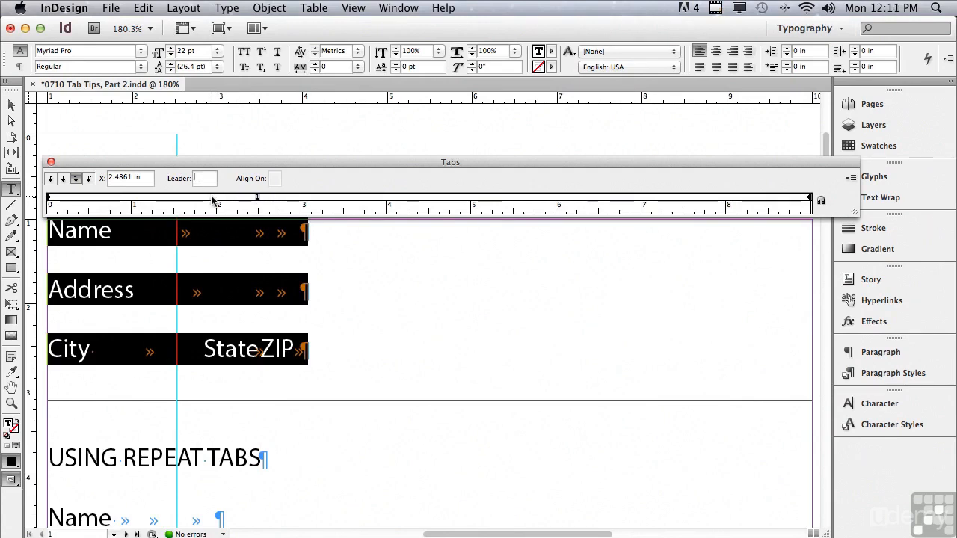
{"action": "type", "text": "_"}
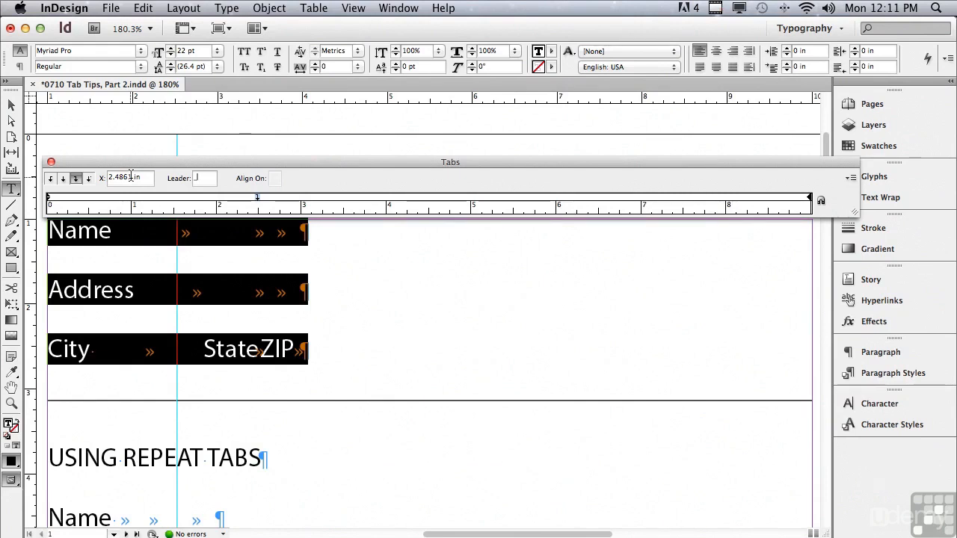
{"action": "key", "text": "Return"}
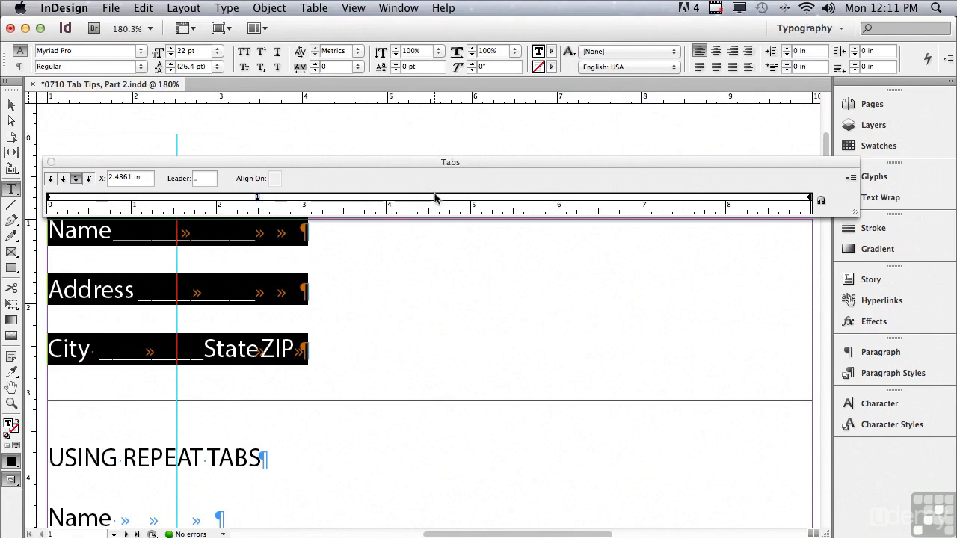
- Add a second right-justified tab stop at 5 in with an underscore leader
{"action": "left_click", "coordinate": [469, 198]}
{"action": "left_click_drag", "start_coordinate": [469, 197], "coordinate": [471, 197]}
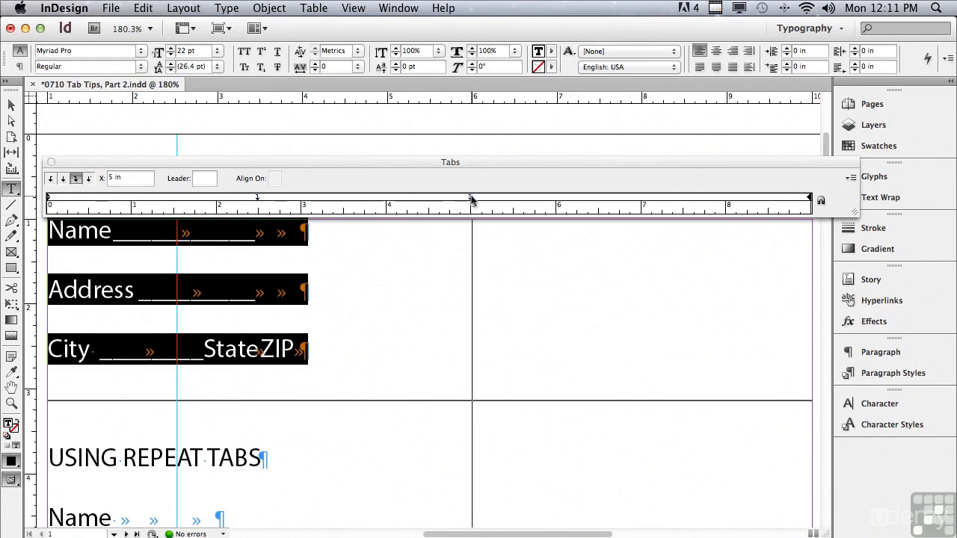
{"action": "left_click", "coordinate": [198, 179]}
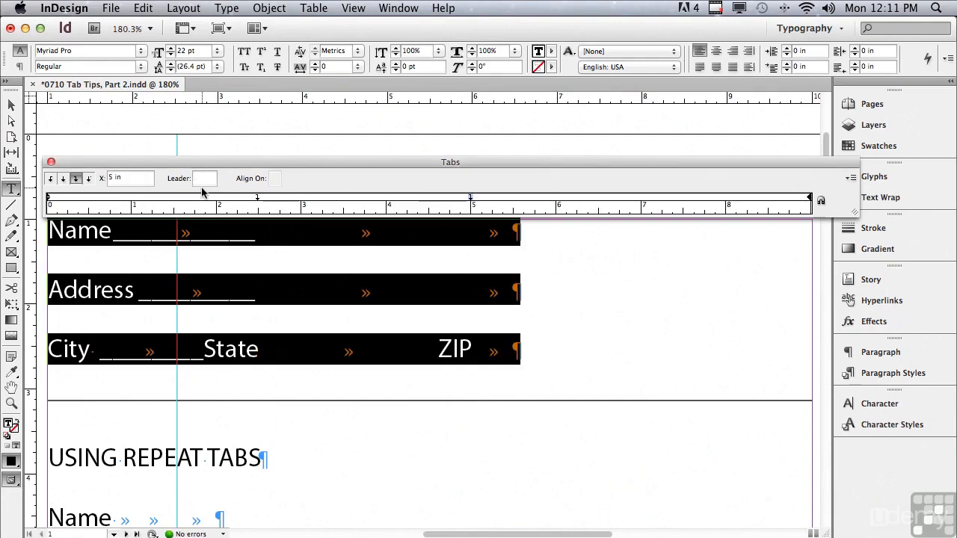
{"action": "type", "text": "_"}
{"action": "left_click", "coordinate": [127, 179]}
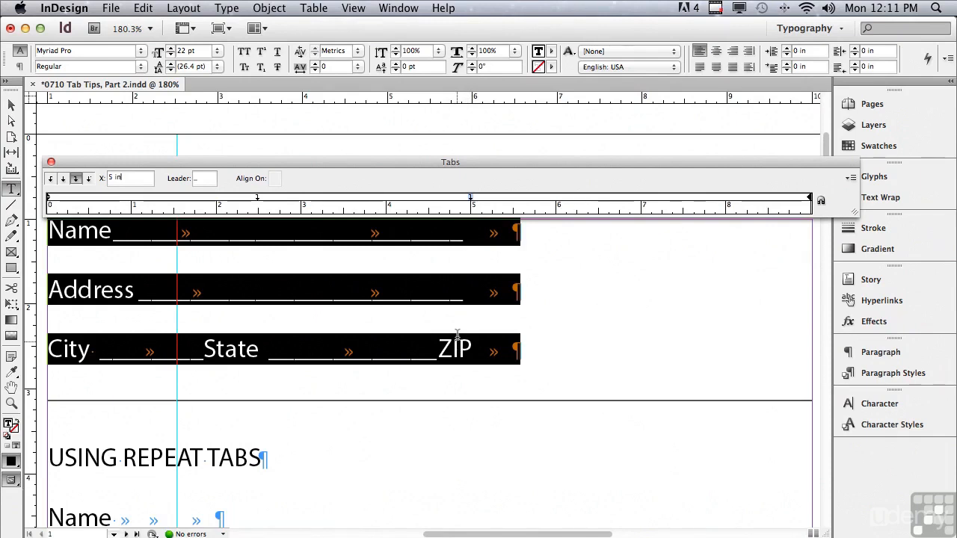
- Add a third right-justified tab stop at 7.5 in with an underscore leader
{"action": "left_click", "coordinate": [684, 200]}
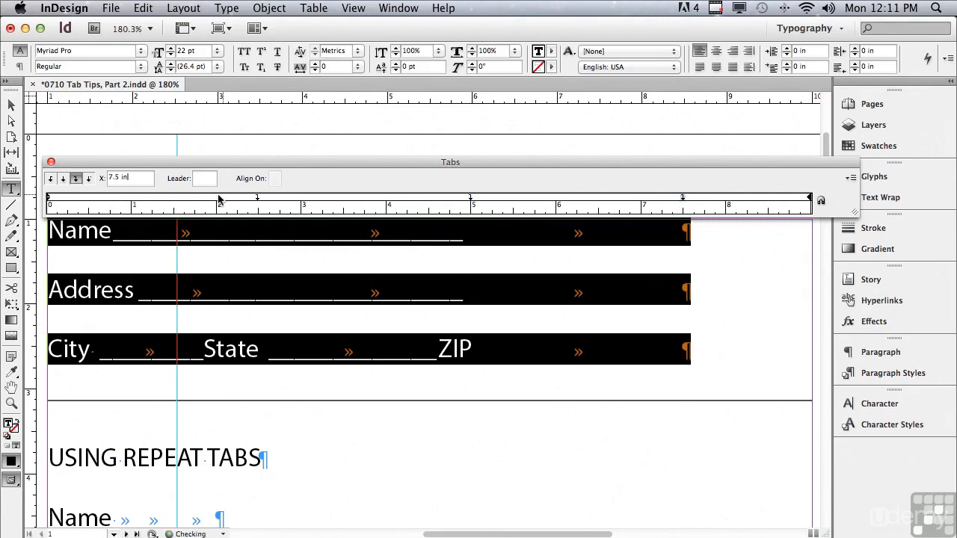
{"action": "left_click", "coordinate": [199, 178]}
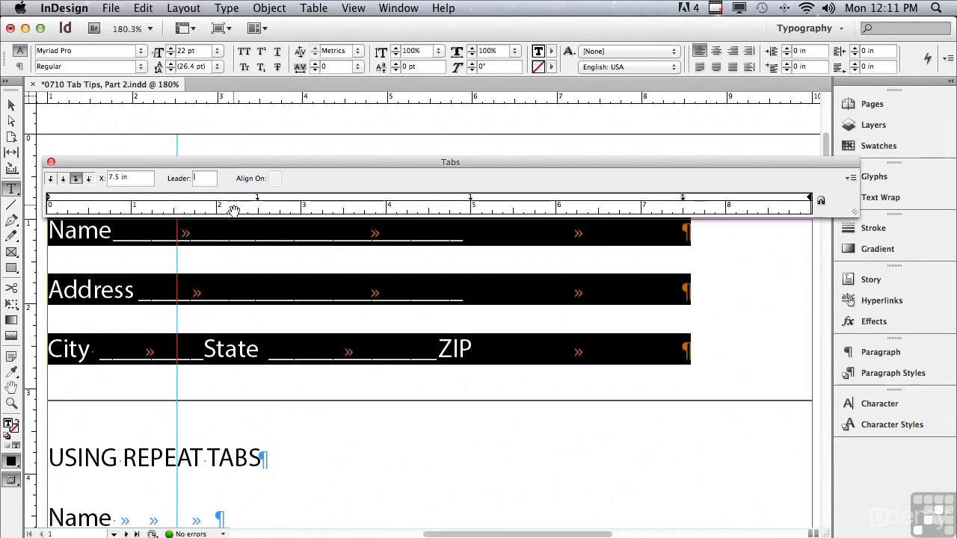
{"action": "type", "text": "_"}
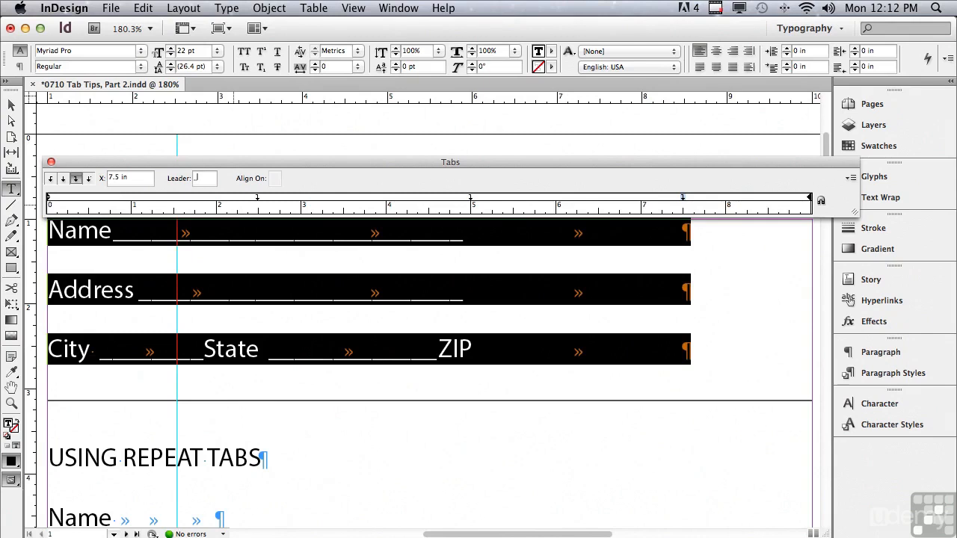
{"action": "left_click", "coordinate": [129, 176]}
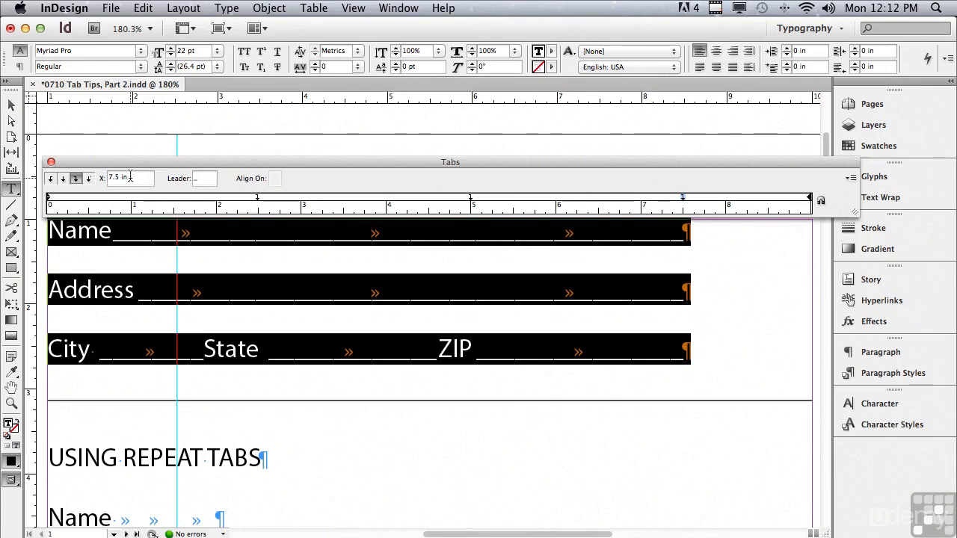
- Move the third tab stop to the right margin and the second tab stop to 7.2083 in
{"action": "left_click", "coordinate": [684, 199]}
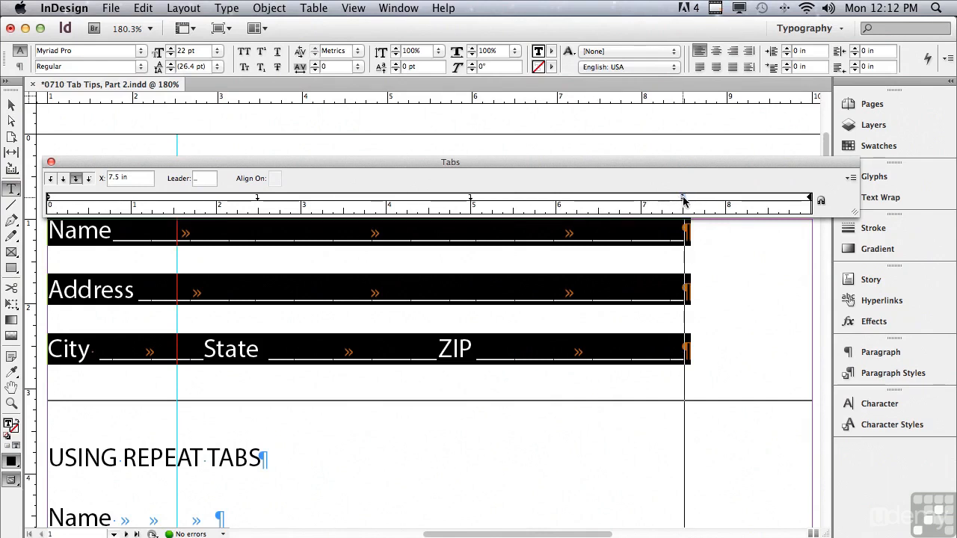
{"action": "left_click_drag", "start_coordinate": [685, 201], "coordinate": [808, 202]}
{"action": "left_click", "coordinate": [471, 201]}
{"action": "left_click_drag", "start_coordinate": [471, 201], "coordinate": [658, 200]}
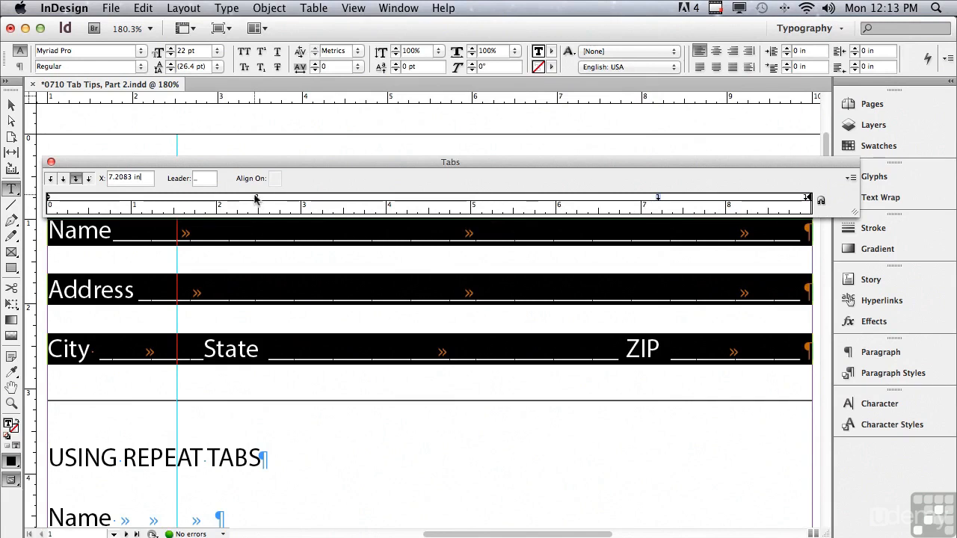
- Move the first tab stop to 5.8333 in
{"action": "left_click_drag", "start_coordinate": [257, 198], "coordinate": [259, 200]}
{"action": "left_click_drag", "start_coordinate": [284, 202], "coordinate": [543, 200]}
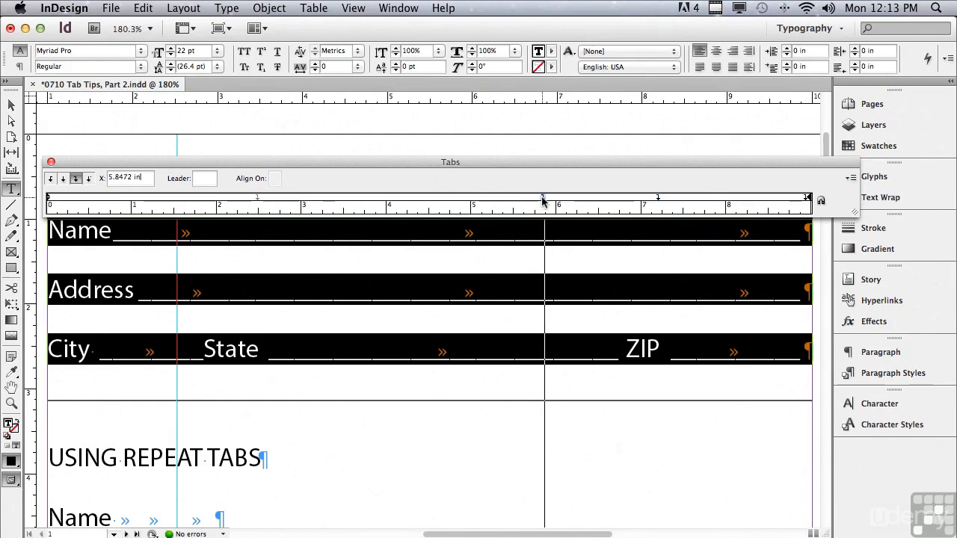
{"action": "left_click_drag", "start_coordinate": [543, 200], "coordinate": [541, 201]}
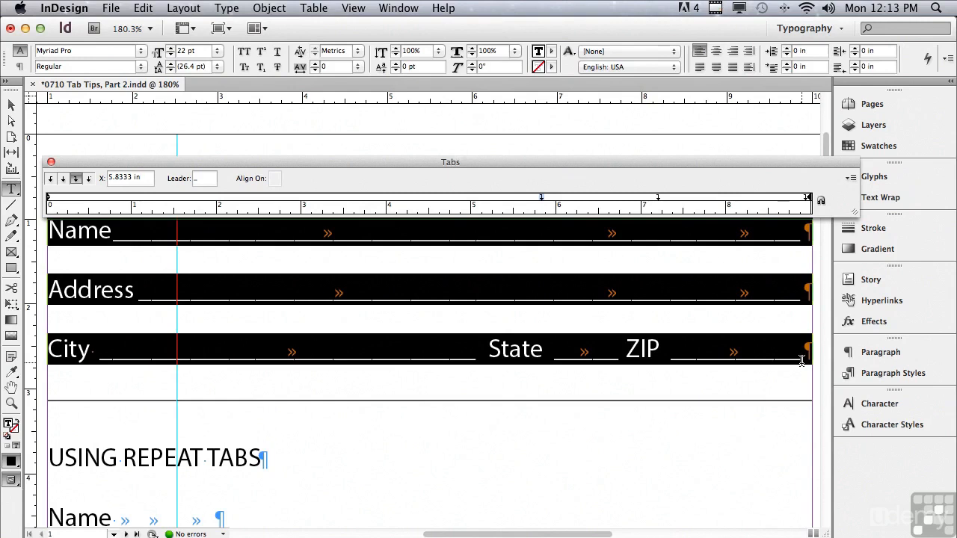
- Give the lower form's Name, Address and City lines a right-justified tab stop at 2.5 in with an underscore leader
{"action": "scroll", "coordinate": [829, 147], "scroll_direction": "down", "scroll_amount": 10}
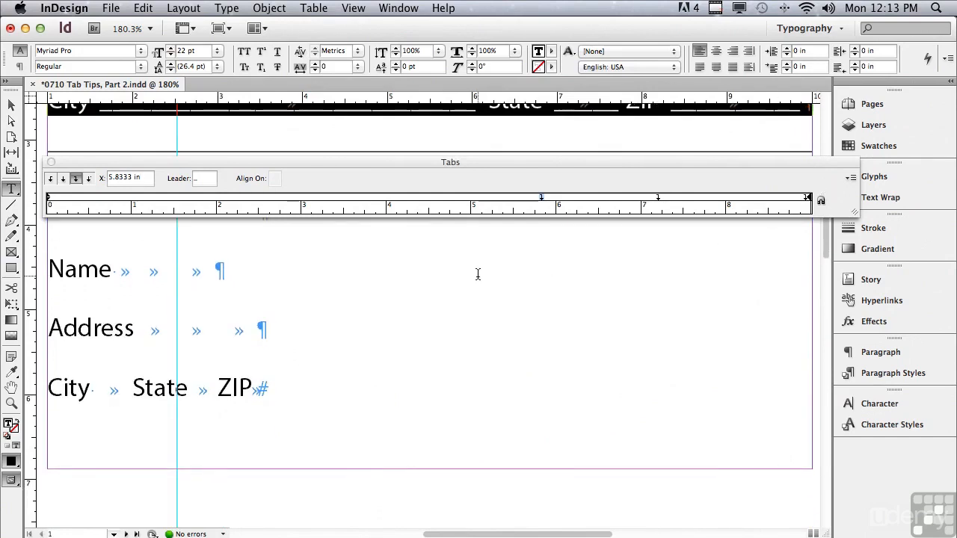
{"action": "left_click_drag", "start_coordinate": [49, 267], "coordinate": [294, 381]}
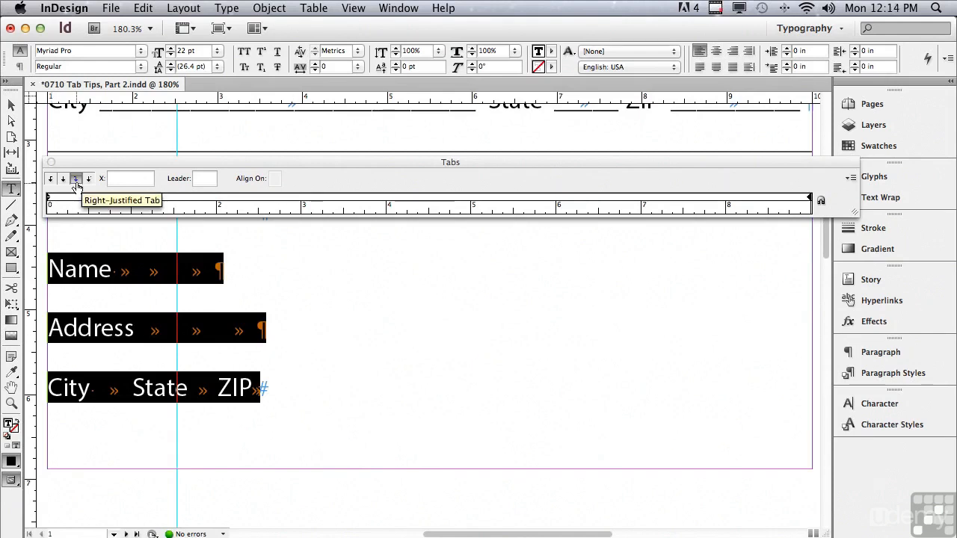
{"action": "left_click", "coordinate": [258, 199]}
{"action": "left_click", "coordinate": [205, 178]}
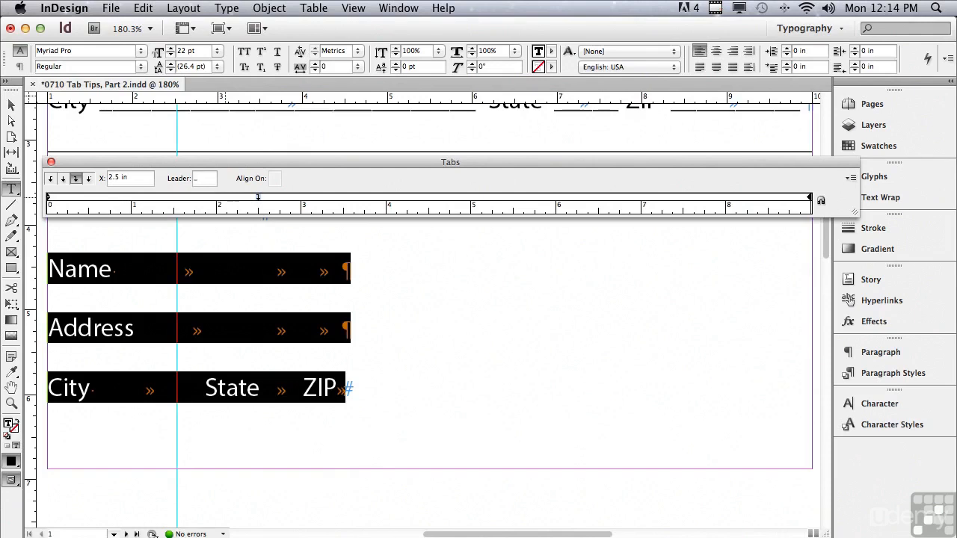
{"action": "type", "text": "_"}
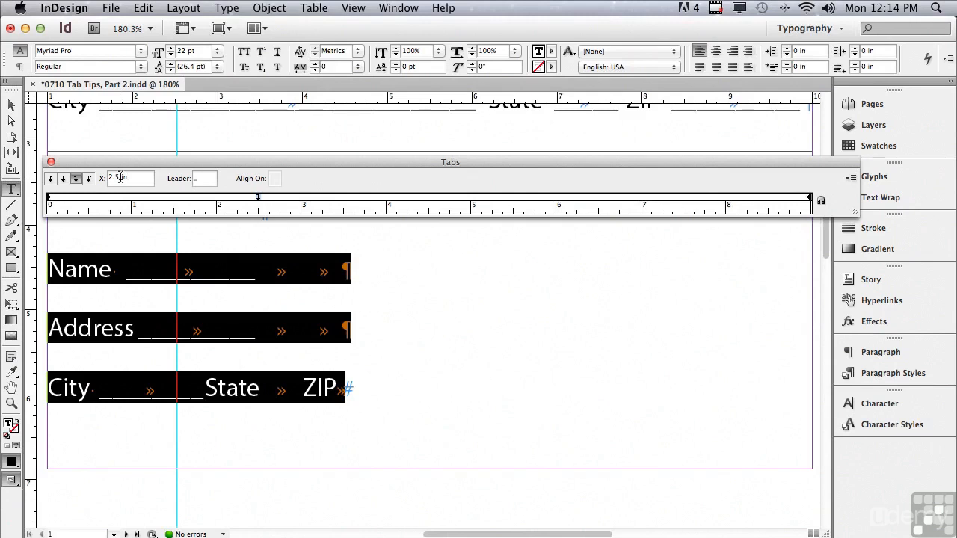
- Repeat the 2.5 in tab stop across the full width of the lower form lines
{"action": "left_click", "coordinate": [850, 179]}
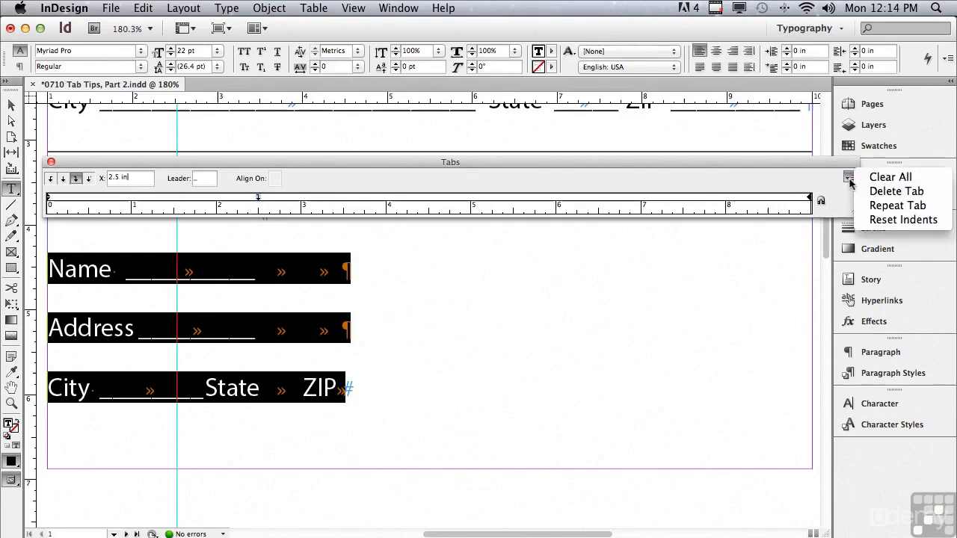
{"action": "left_click", "coordinate": [889, 205]}
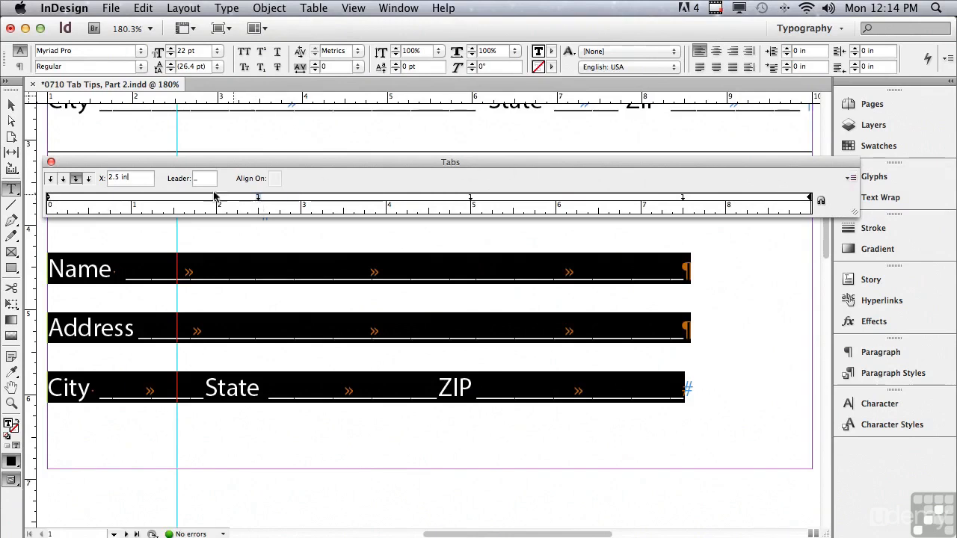
- Move the lower form lines' third tab stop to the right margin, the second to 7.2361 in and the first to 5.6111 in
{"action": "left_click_drag", "start_coordinate": [202, 178], "coordinate": [185, 179]}
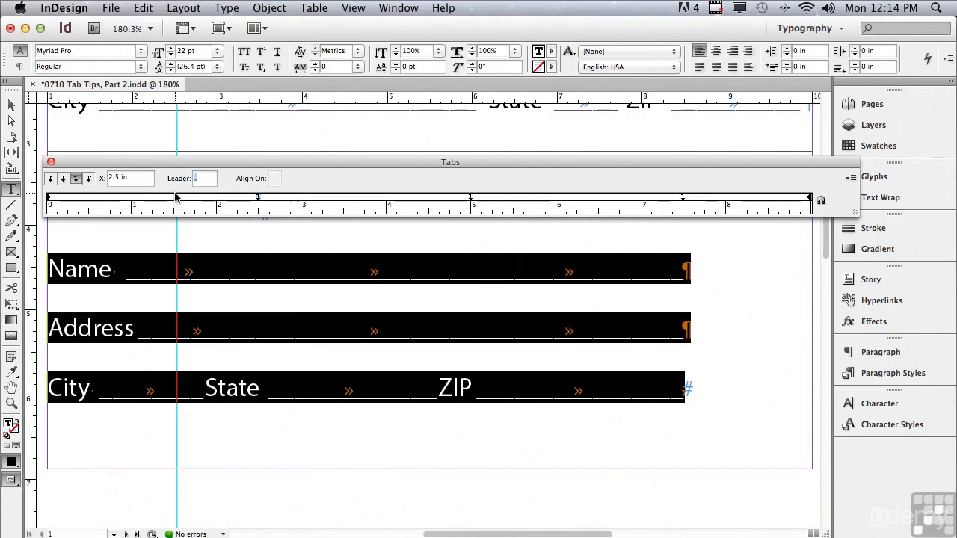
{"action": "left_click", "coordinate": [470, 199]}
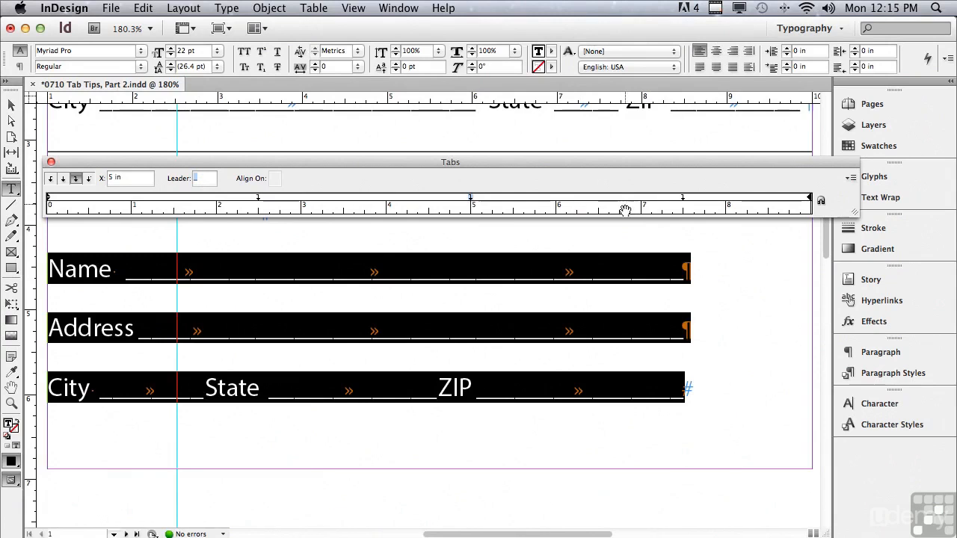
{"action": "left_click", "coordinate": [682, 199]}
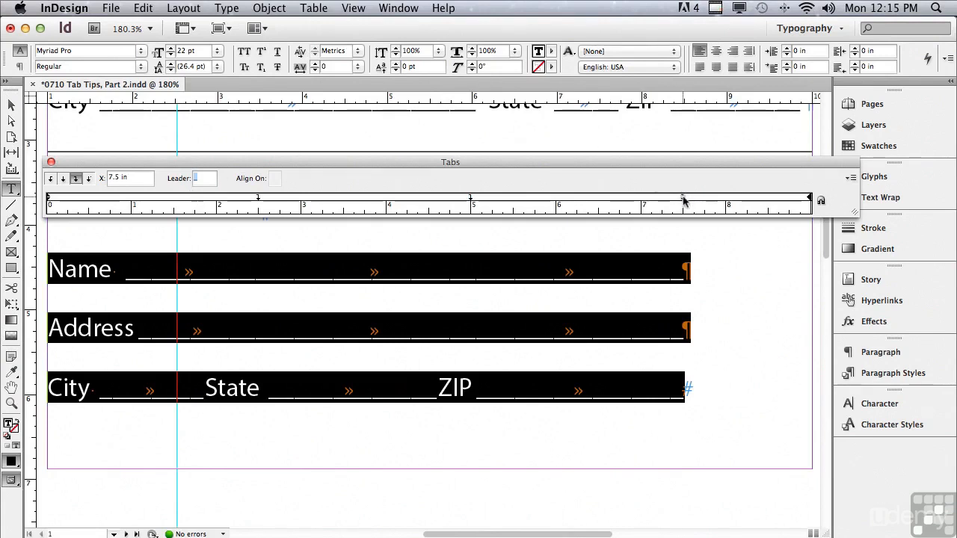
{"action": "left_click_drag", "start_coordinate": [683, 199], "coordinate": [805, 198]}
{"action": "left_click_drag", "start_coordinate": [470, 198], "coordinate": [661, 200]}
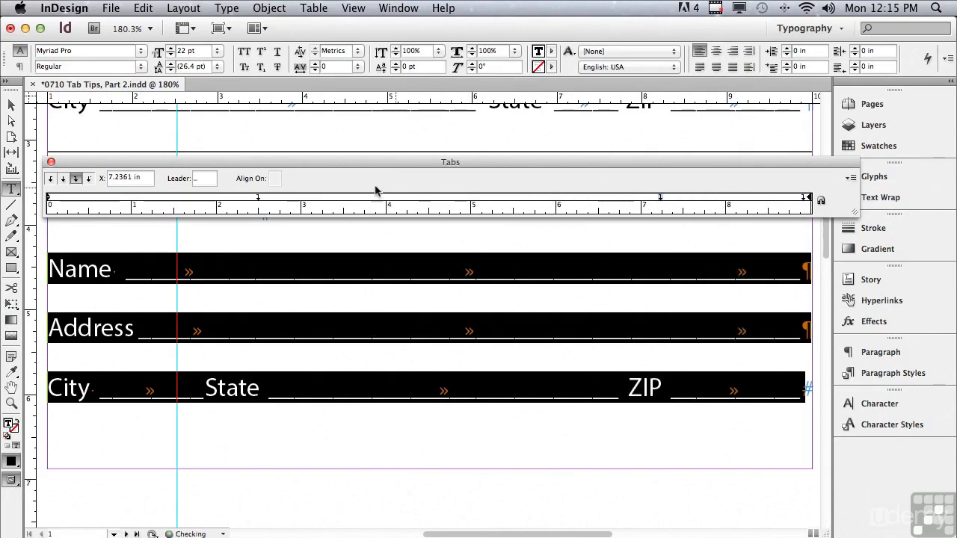
{"action": "left_click_drag", "start_coordinate": [261, 202], "coordinate": [524, 202]}
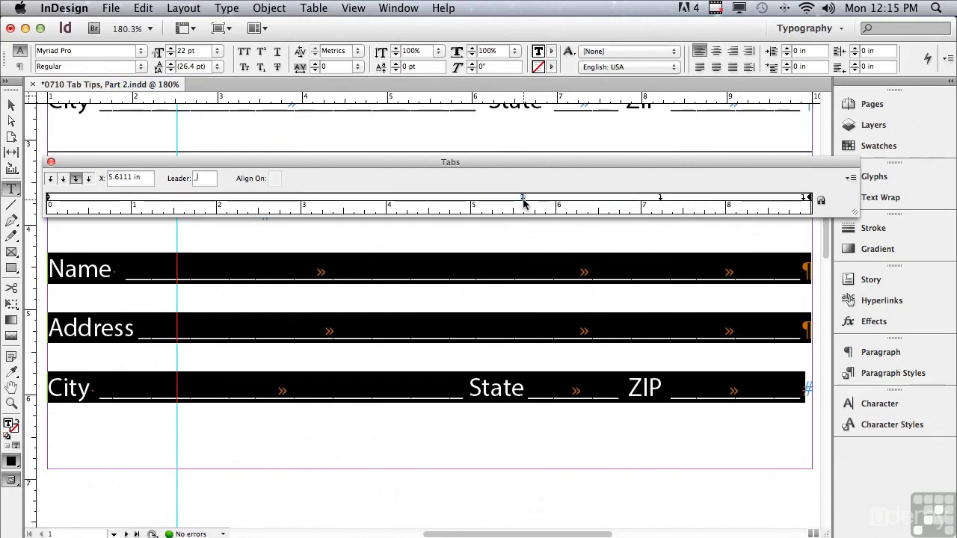
- Place the text cursor in the CONTENTS heading on page 2 and align the Tabs ruler with the width of its text frame
{"action": "left_click_drag", "start_coordinate": [826, 228], "coordinate": [798, 359]}
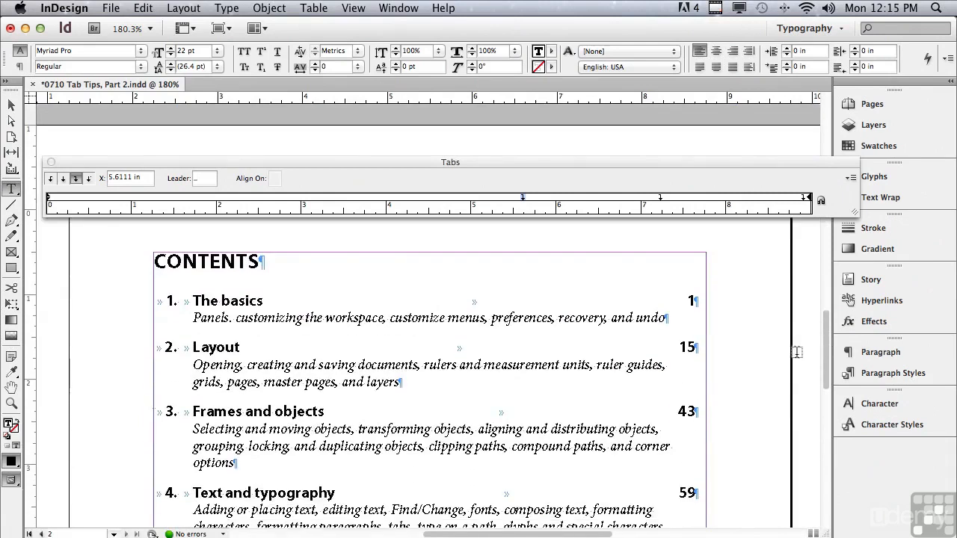
{"action": "left_click", "coordinate": [242, 300]}
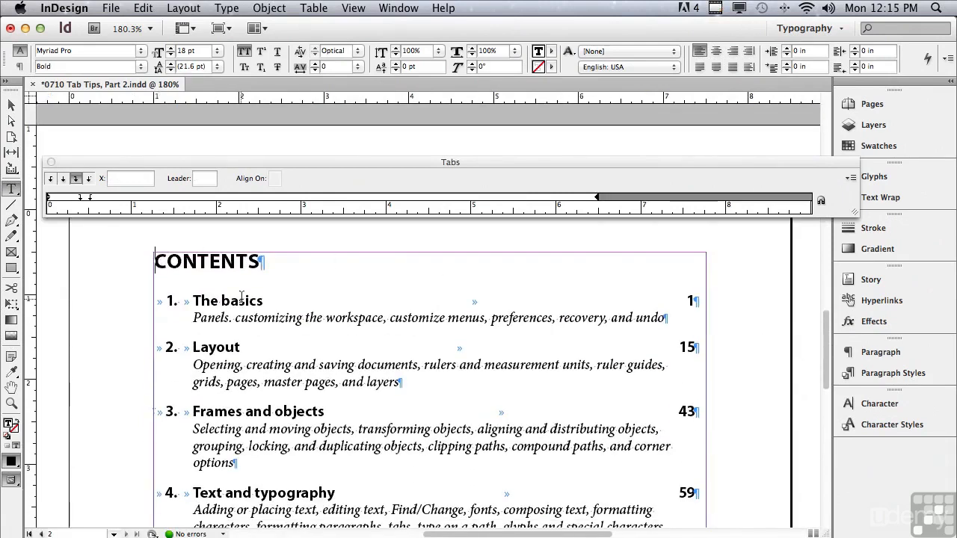
{"action": "left_click", "coordinate": [156, 262]}
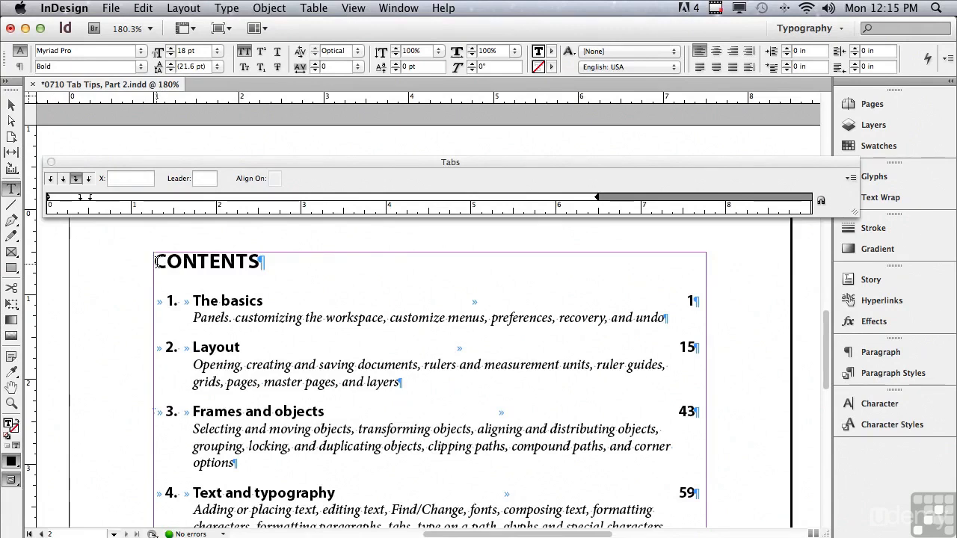
{"action": "left_click", "coordinate": [354, 9]}
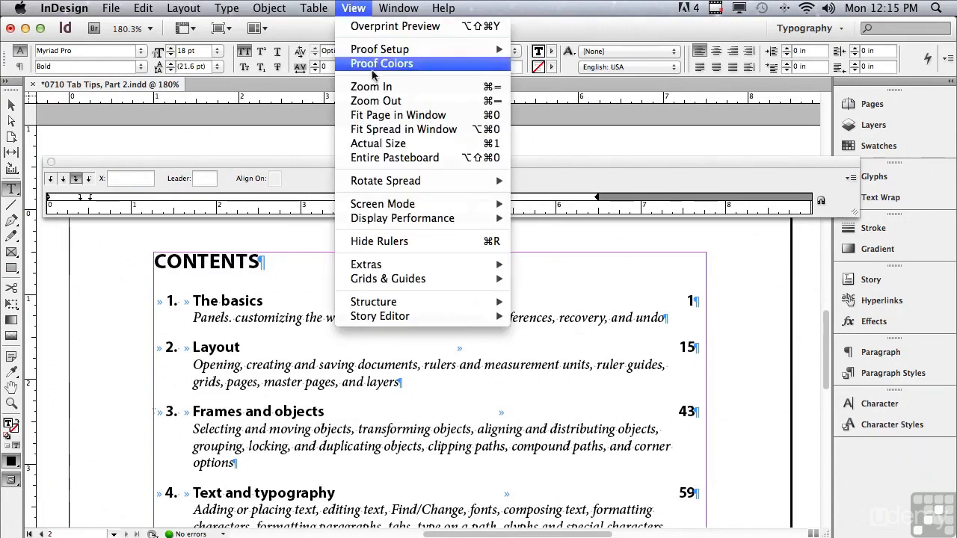
{"action": "left_click", "coordinate": [377, 116]}
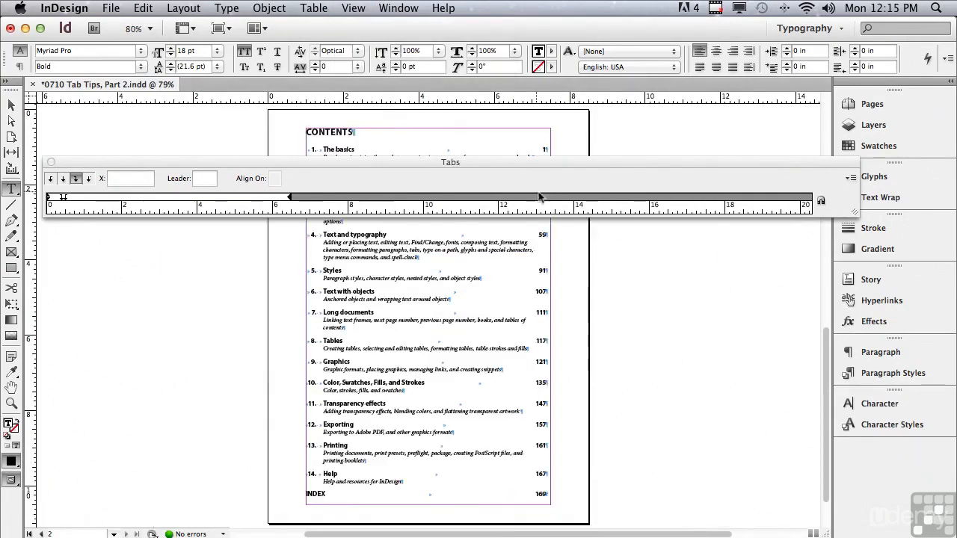
{"action": "left_click_drag", "start_coordinate": [828, 357], "coordinate": [824, 336]}
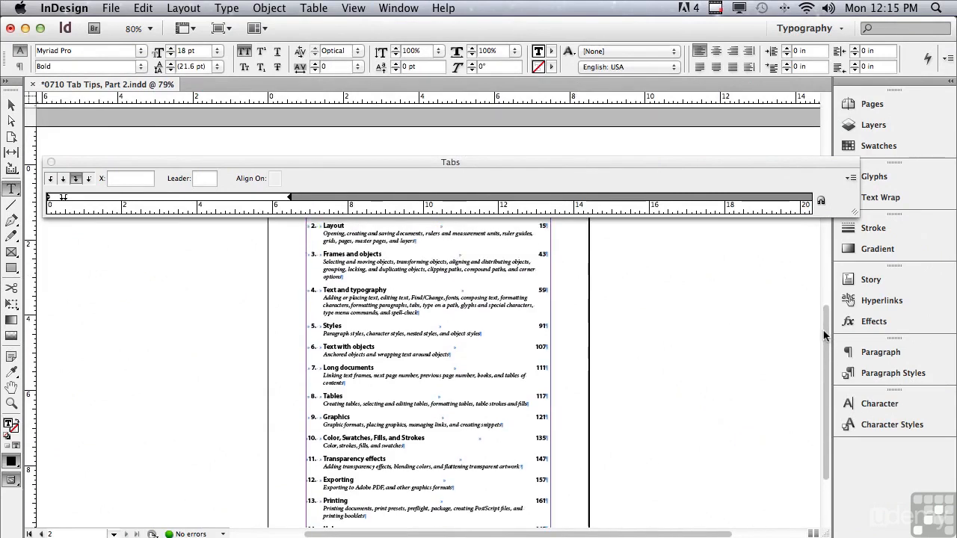
{"action": "left_click", "coordinate": [820, 200]}
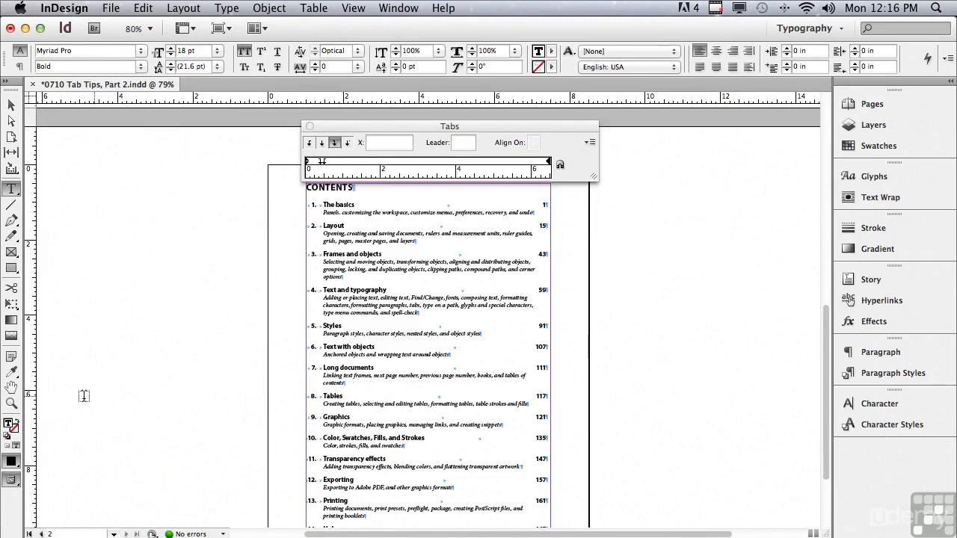
{"action": "left_click", "coordinate": [11, 404]}
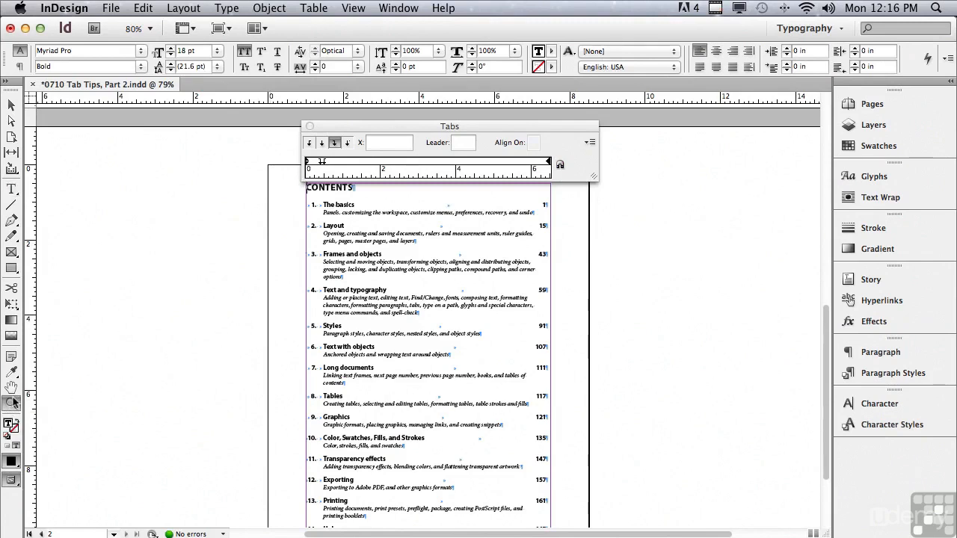
{"action": "left_click_drag", "start_coordinate": [293, 162], "coordinate": [557, 260]}
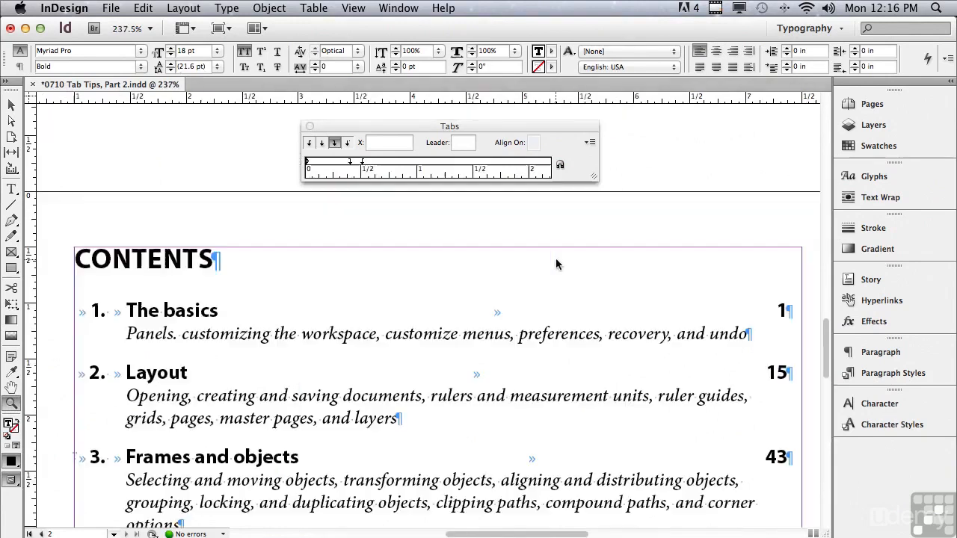
{"action": "left_click", "coordinate": [560, 165]}
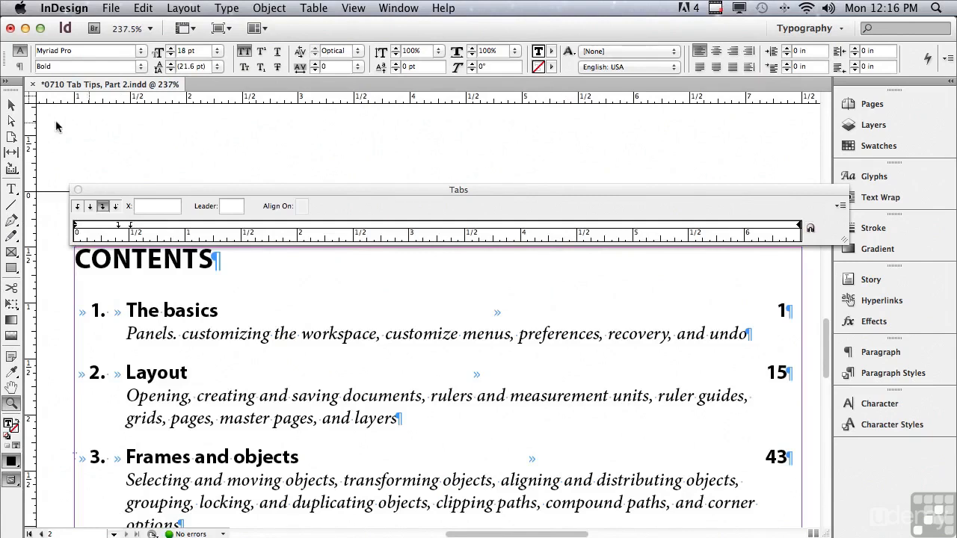
- Give the right-justified tab stop at 6.375 in a period leader for all contents entries from "The basics" through "INDEX"
{"action": "left_click", "coordinate": [9, 189]}
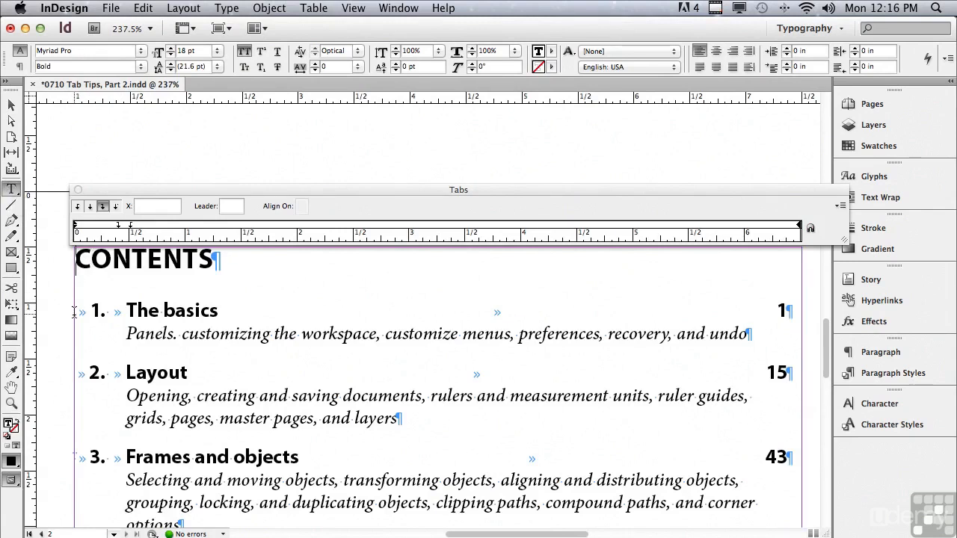
{"action": "left_click_drag", "start_coordinate": [75, 311], "coordinate": [610, 532]}
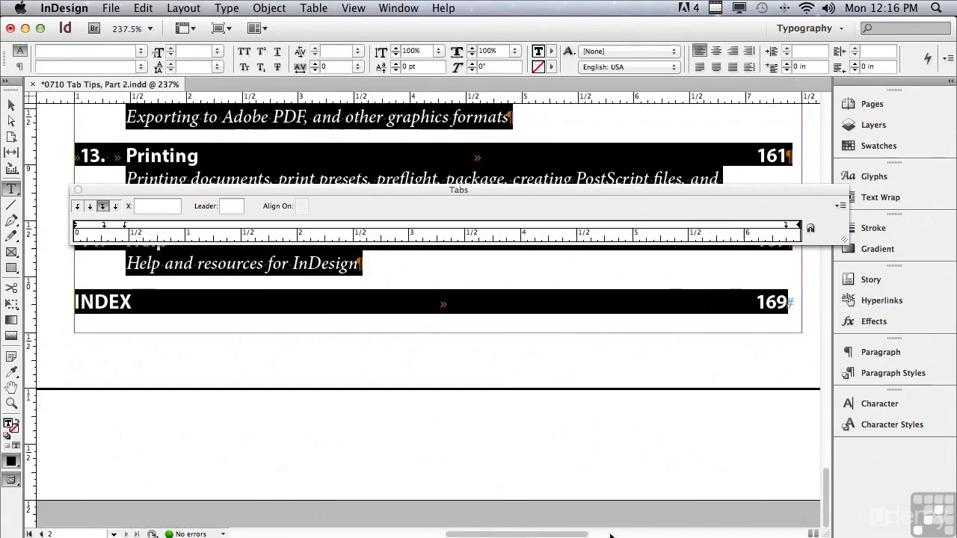
{"action": "left_click_drag", "start_coordinate": [827, 489], "coordinate": [827, 338]}
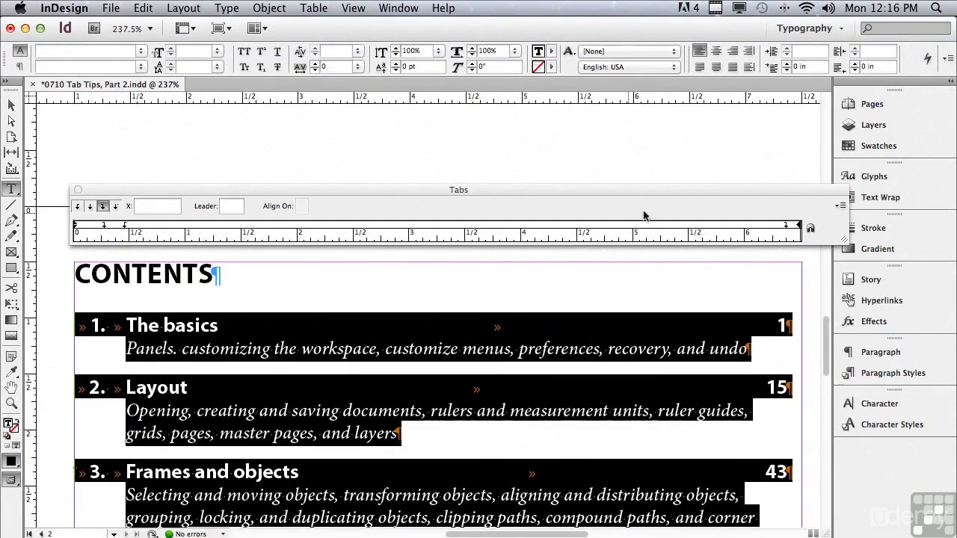
{"action": "left_click", "coordinate": [788, 230]}
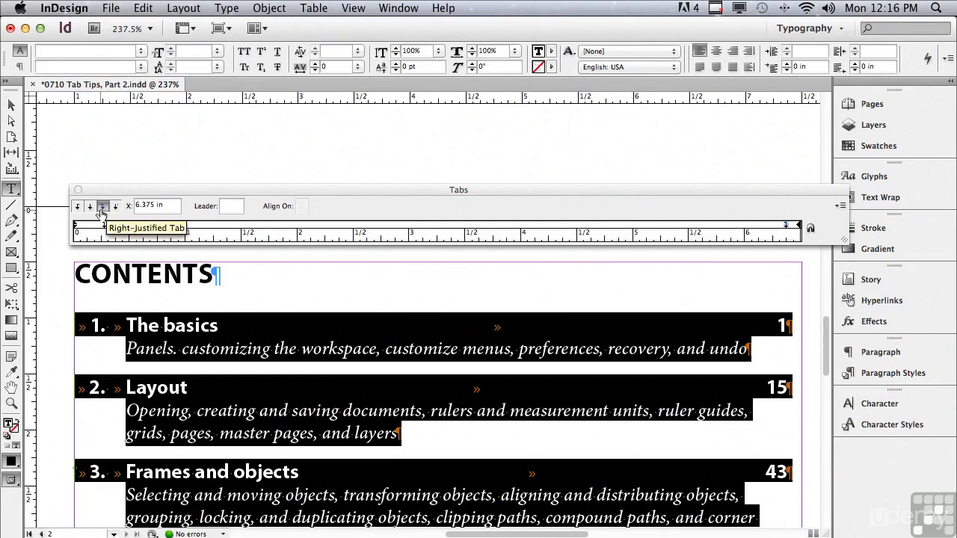
{"action": "left_click", "coordinate": [232, 206]}
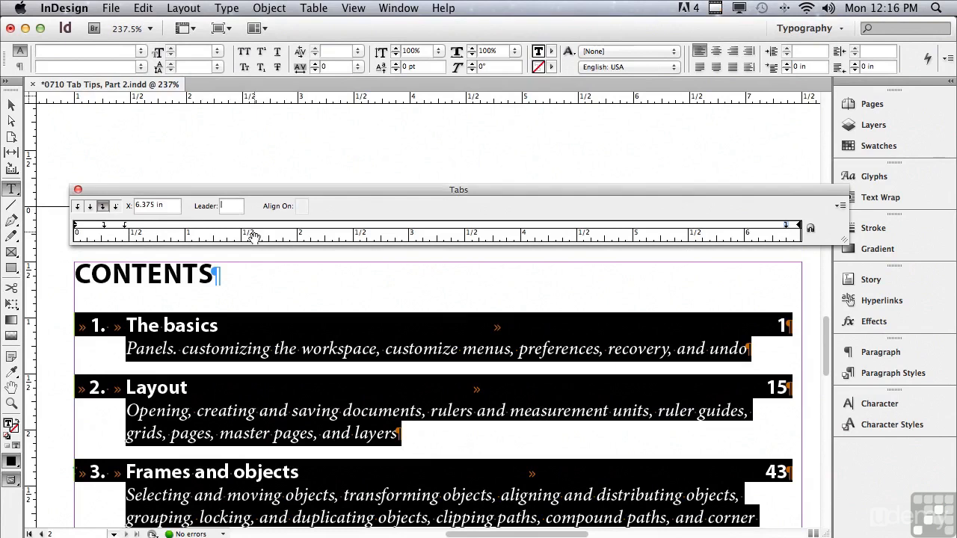
{"action": "type", "text": "."}
{"action": "key", "text": "Return"}
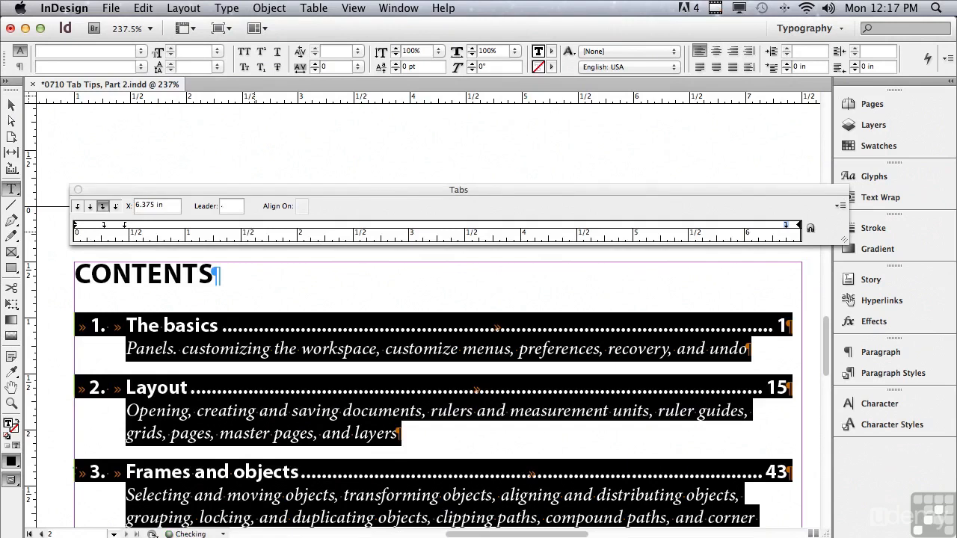